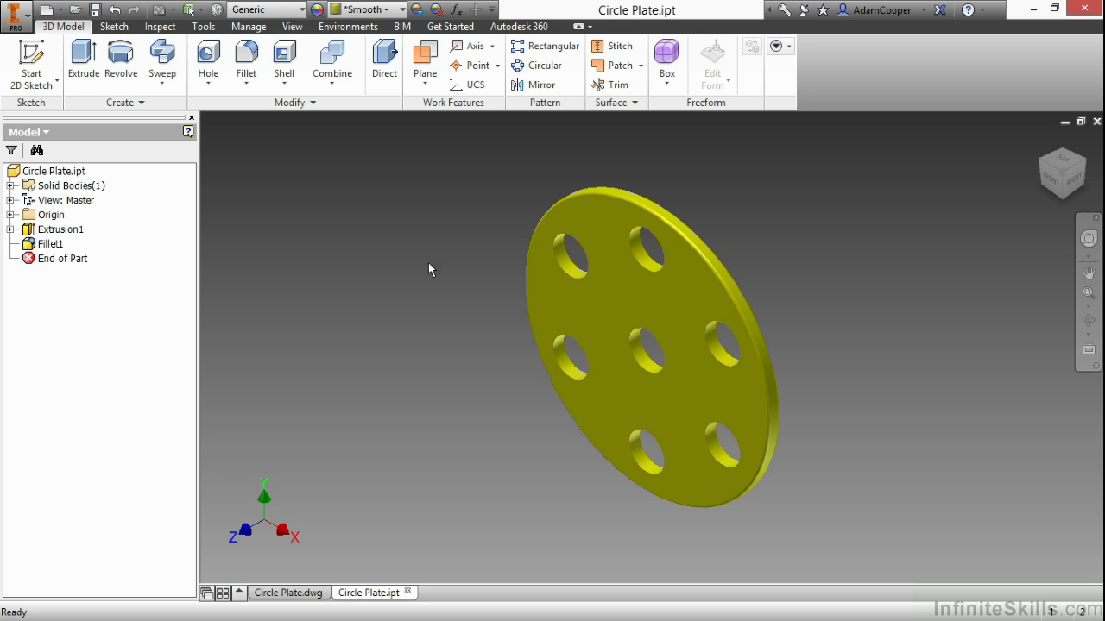
Step: In Circle Plate.dwg, place a 1:1 front base view of Circle Plate.ipt in the sheet's lower-left area
click(291, 594)
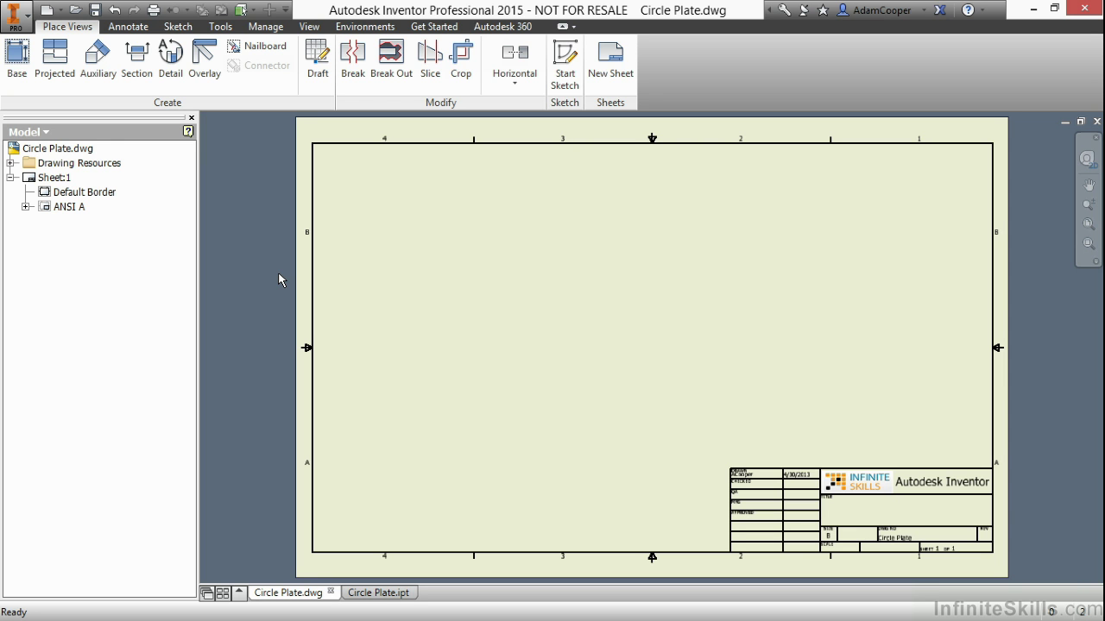
click(17, 69)
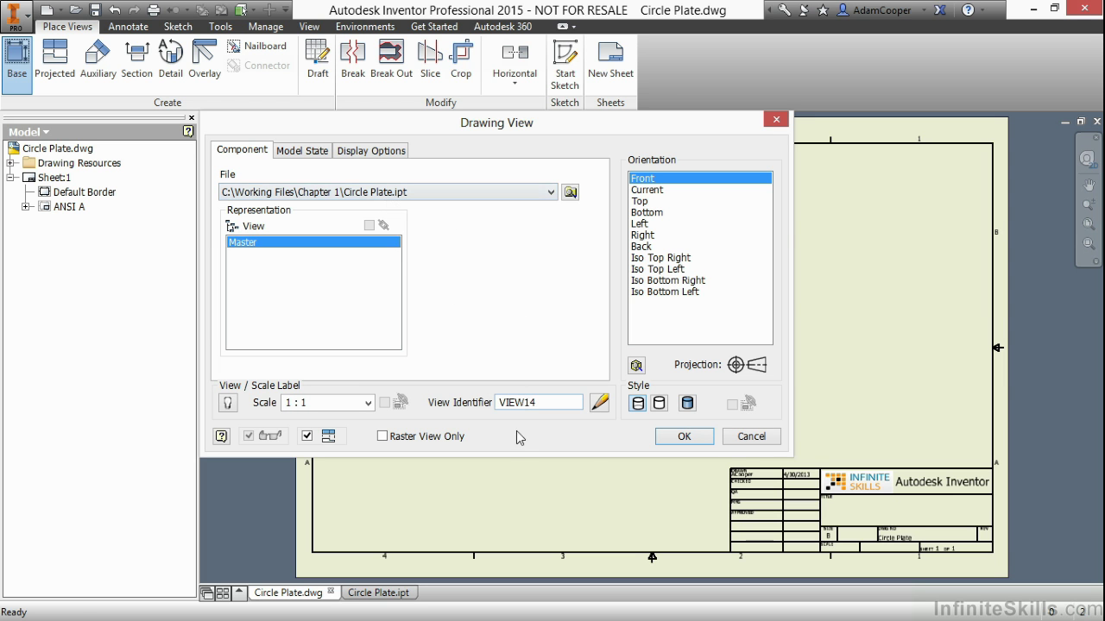
click(429, 467)
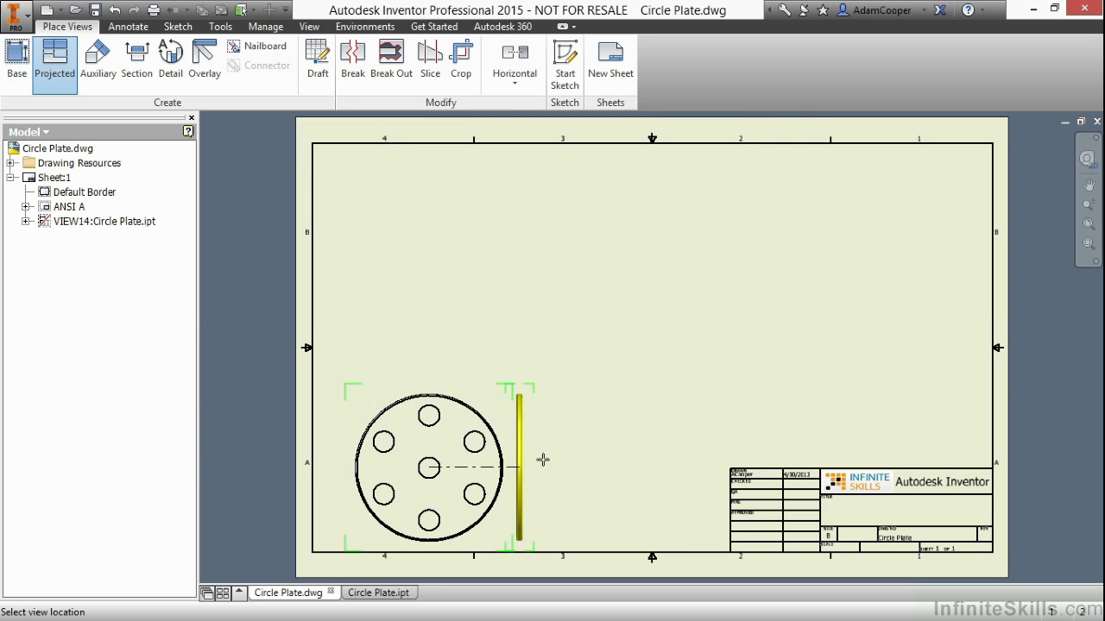
Step: Project a side view and an isometric view from the base view, and shift the front and side views slightly toward the sheet's middle
click(597, 455)
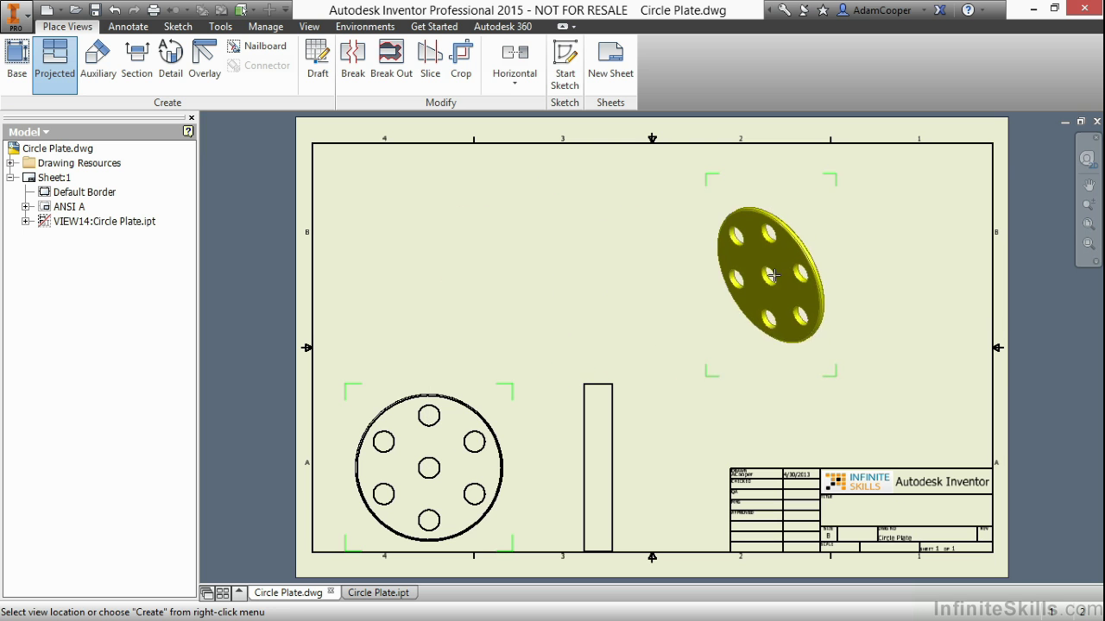
click(821, 274)
right_click(613, 287)
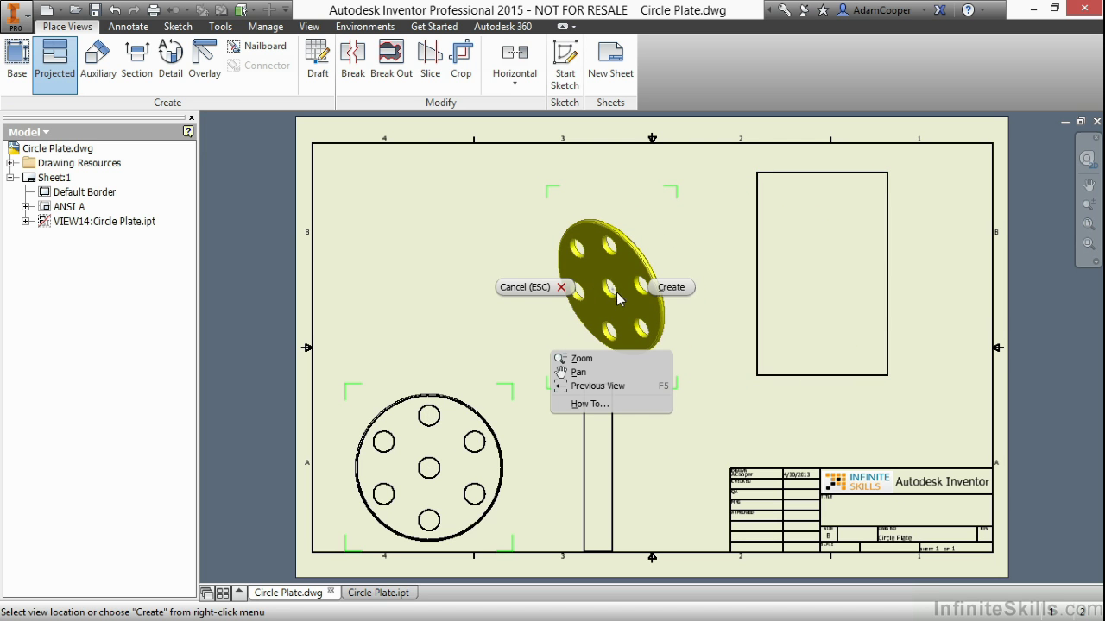
click(670, 287)
drag(508, 399, 633, 347)
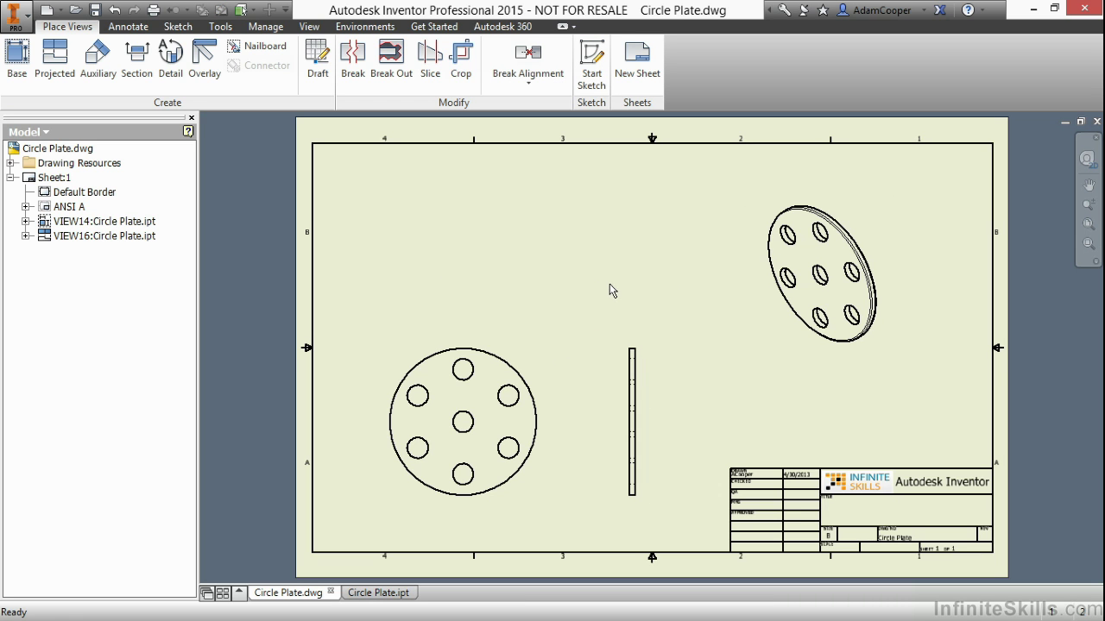
Step: Add a centered pattern of center marks around the center hole through the six surrounding holes in the front view
click(128, 27)
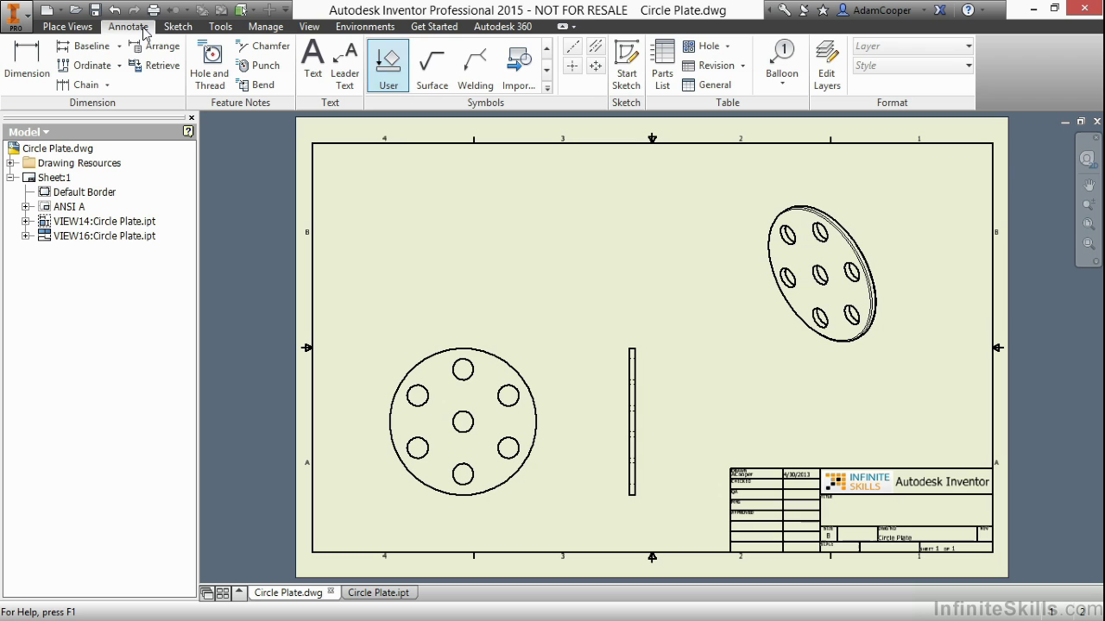
click(595, 65)
click(464, 422)
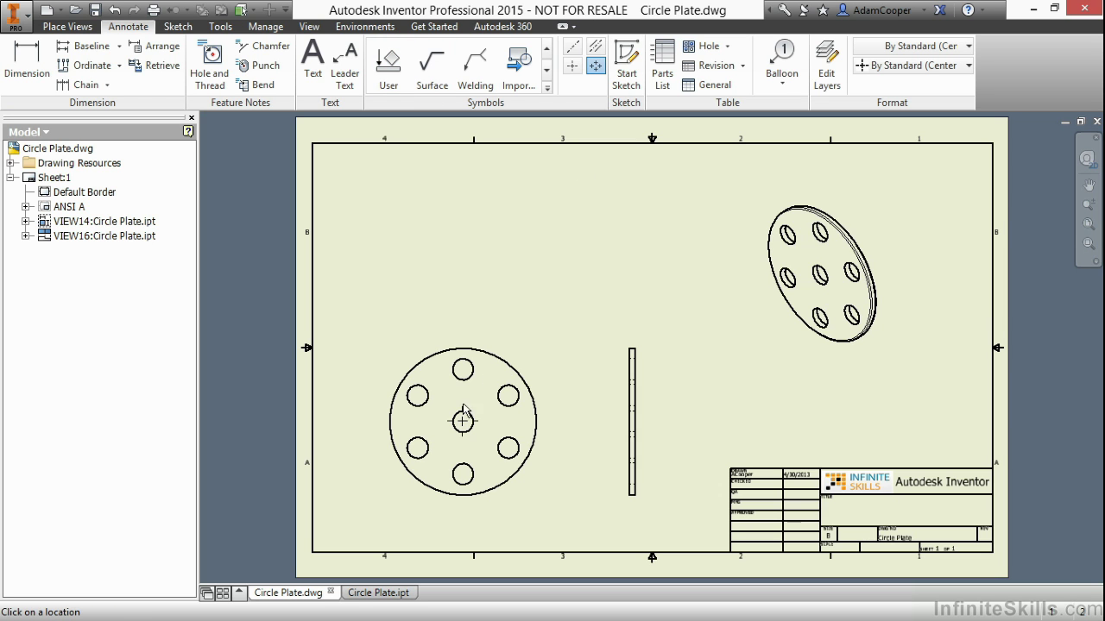
click(462, 369)
click(418, 395)
click(418, 447)
click(463, 474)
click(508, 448)
click(510, 399)
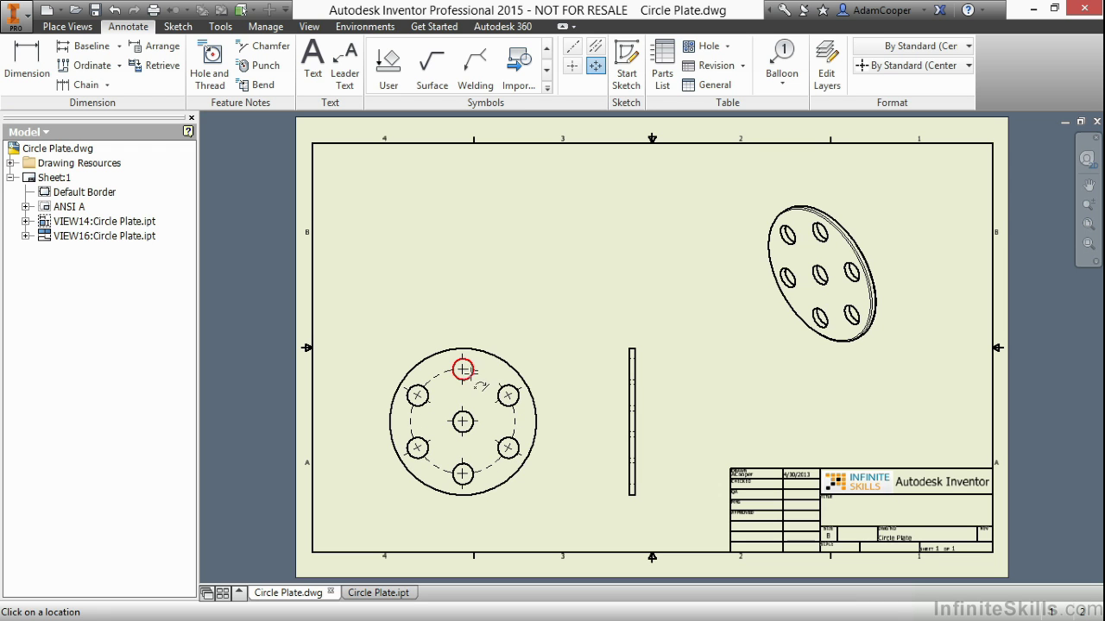
click(463, 367)
right_click(494, 300)
click(552, 303)
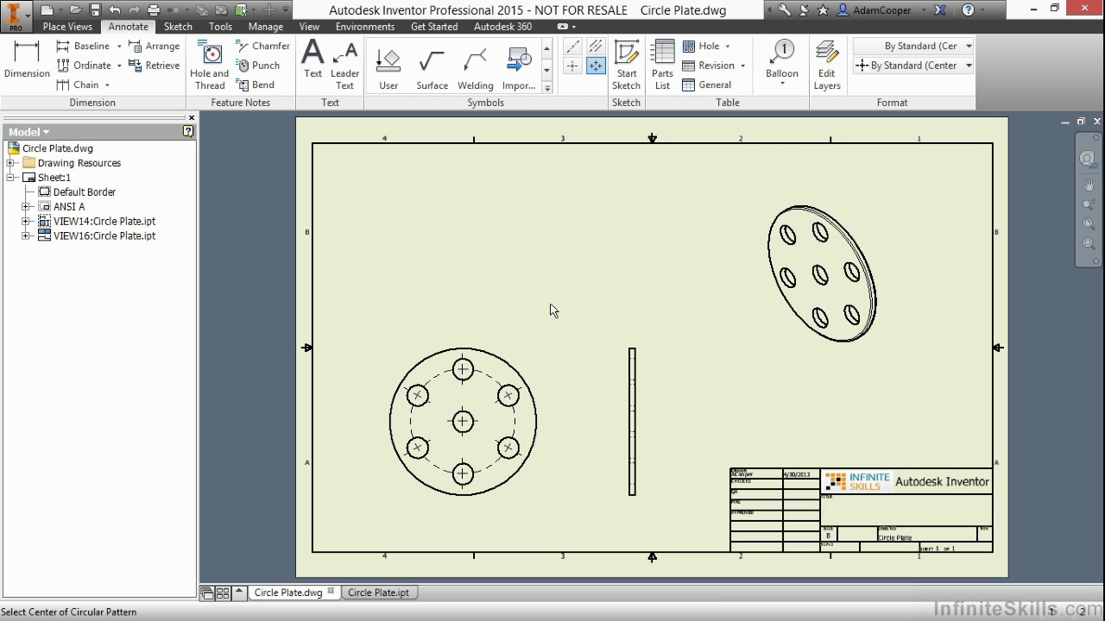
Step: Dimension the plate's thickness above the side view, keeping the default dimension text
right_click(533, 263)
click(499, 282)
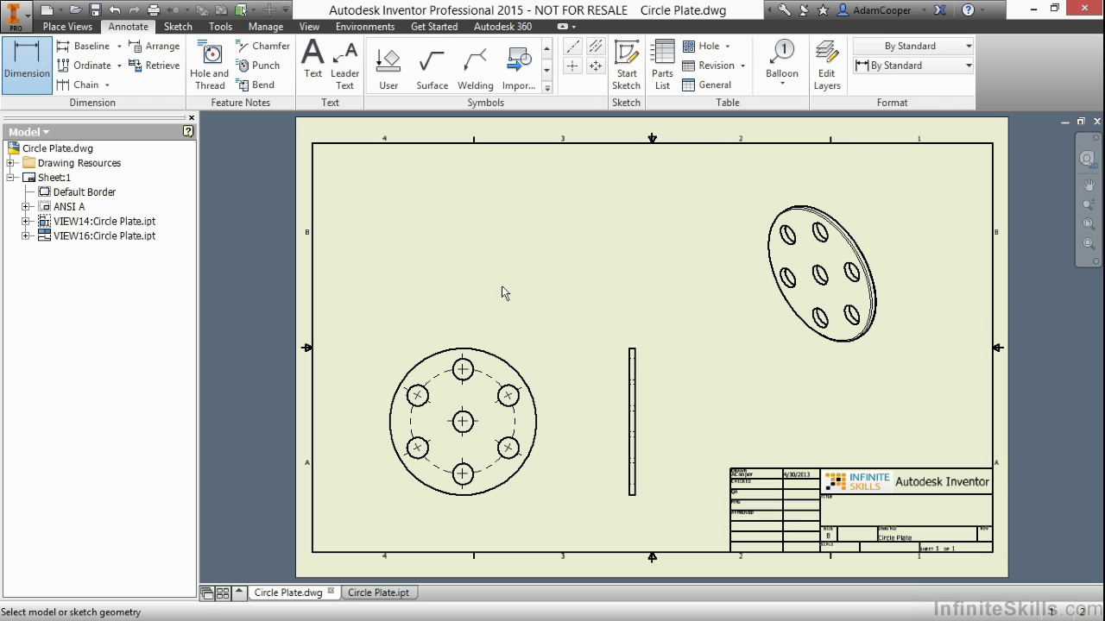
click(634, 349)
click(596, 327)
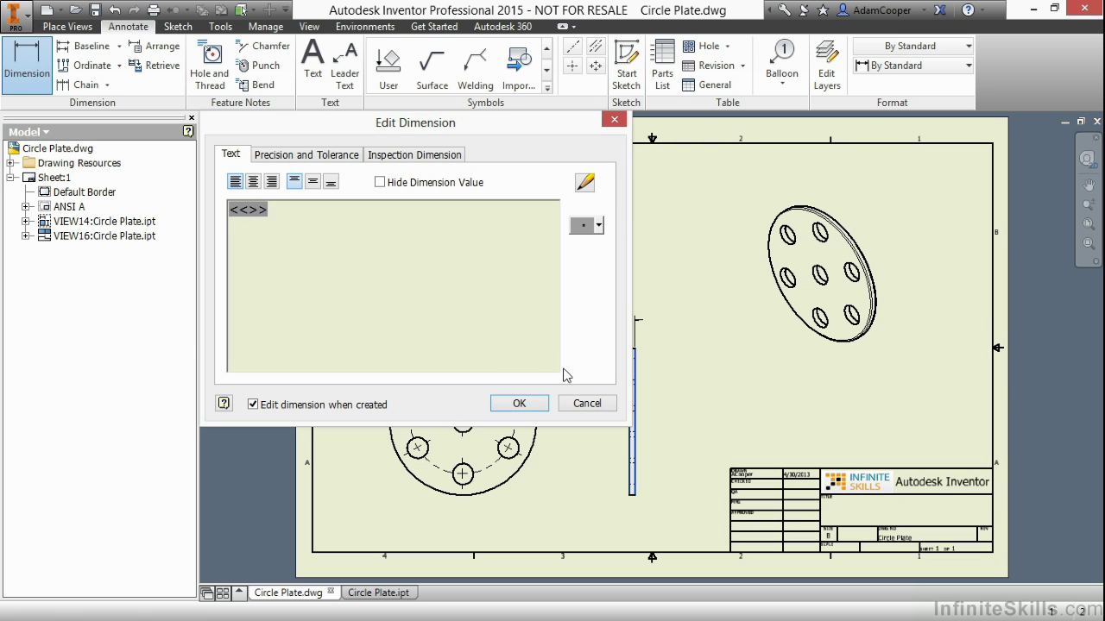
click(522, 404)
Step: Dimension the outer circle's diameter at the upper right of the front view and finish dimensioning
click(492, 356)
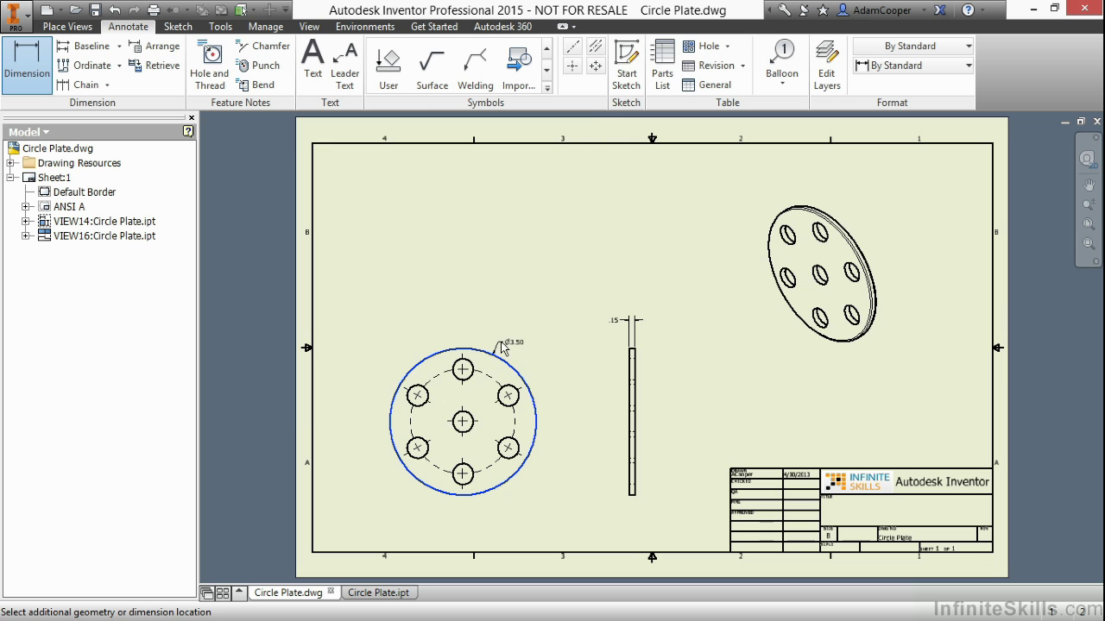
click(540, 341)
click(523, 404)
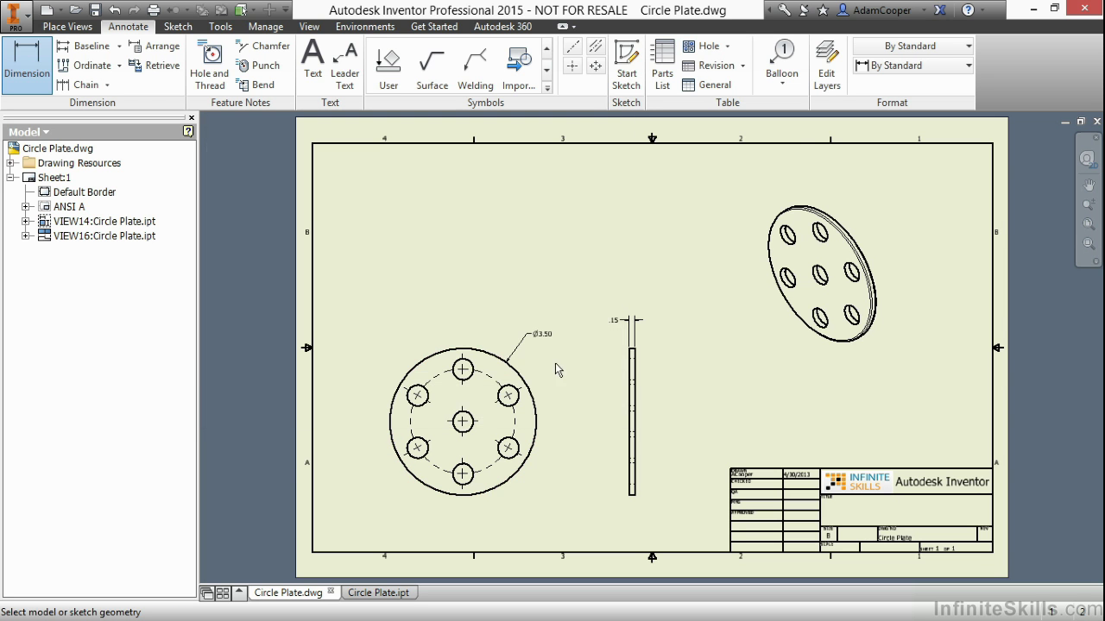
scroll(579, 342, down, 3)
key(F2)
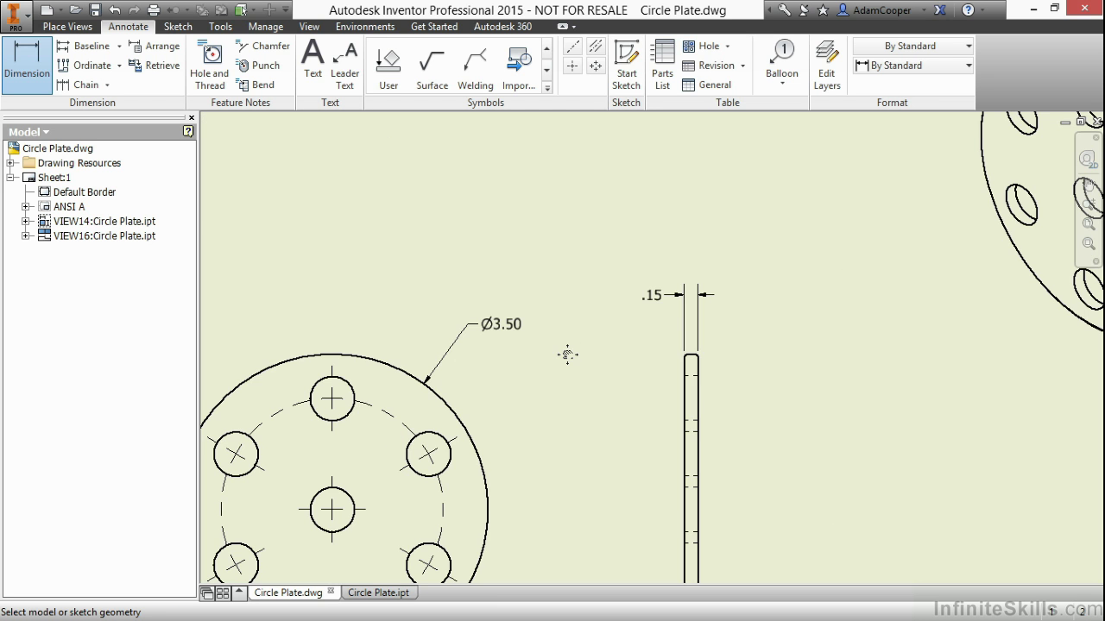
mouse_move(564, 353)
mouse_down()
mouse_move(755, 192)
mouse_move(723, 253)
mouse_up()
key(Escape)
scroll(577, 259, up, 3)
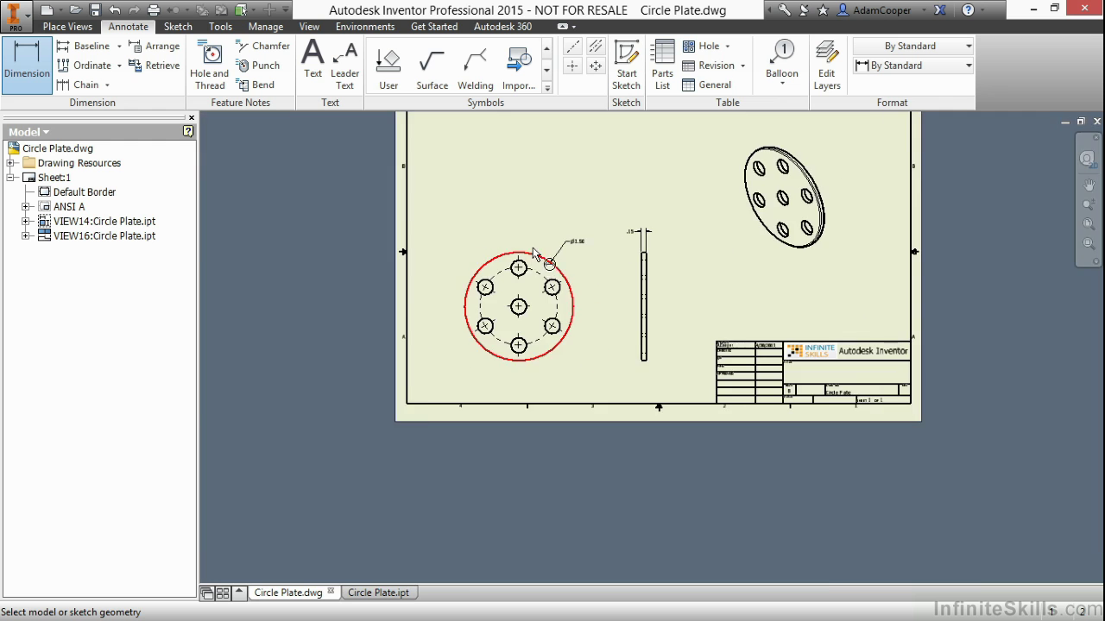
scroll(590, 185, down, 2)
key(F2)
drag(564, 165, 498, 206)
key(Escape)
right_click(534, 200)
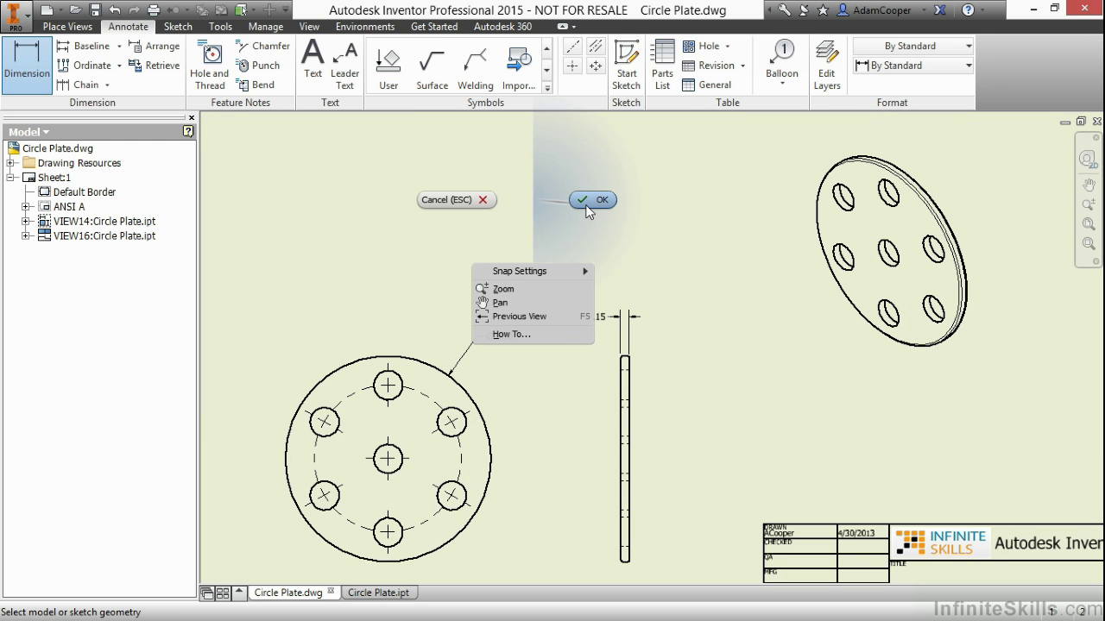
click(591, 201)
Step: Change the isometric view's display style to shaded
double_click(831, 352)
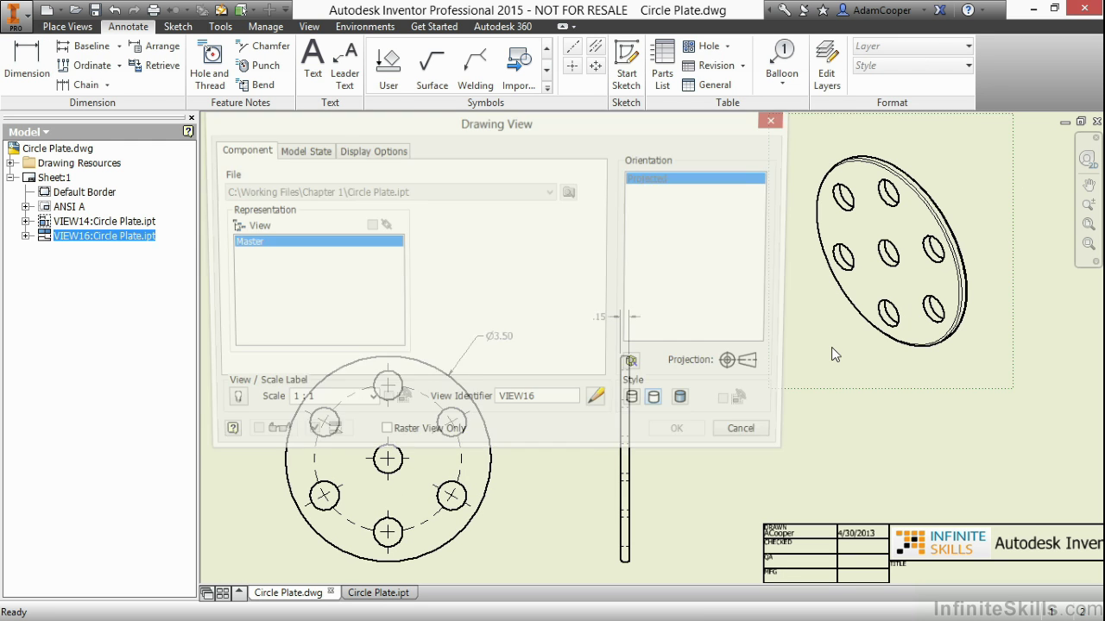
click(688, 403)
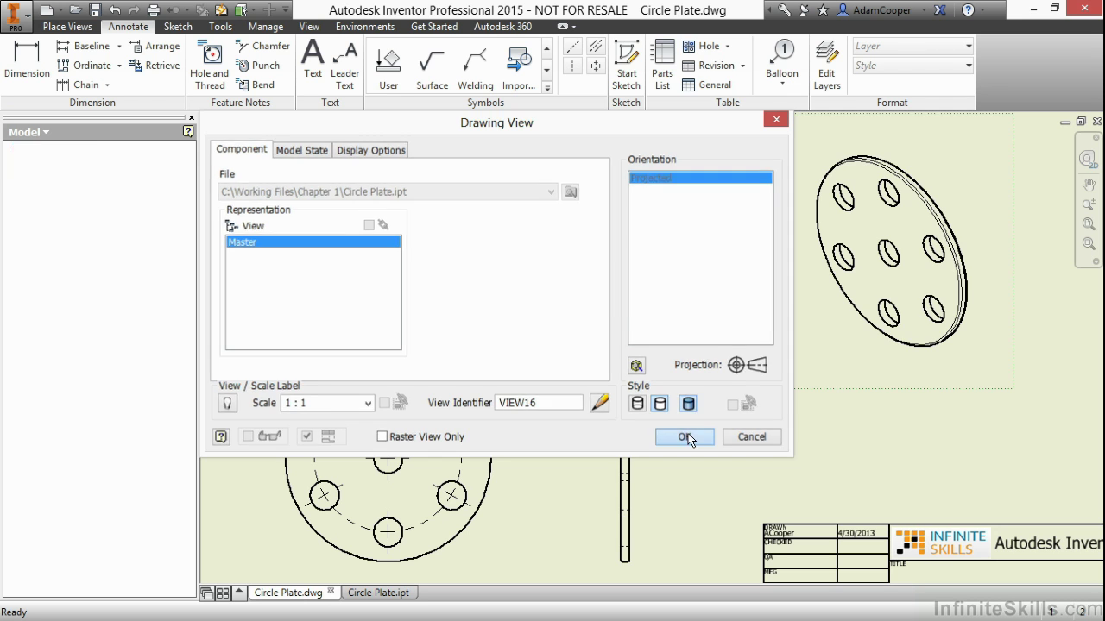
click(687, 436)
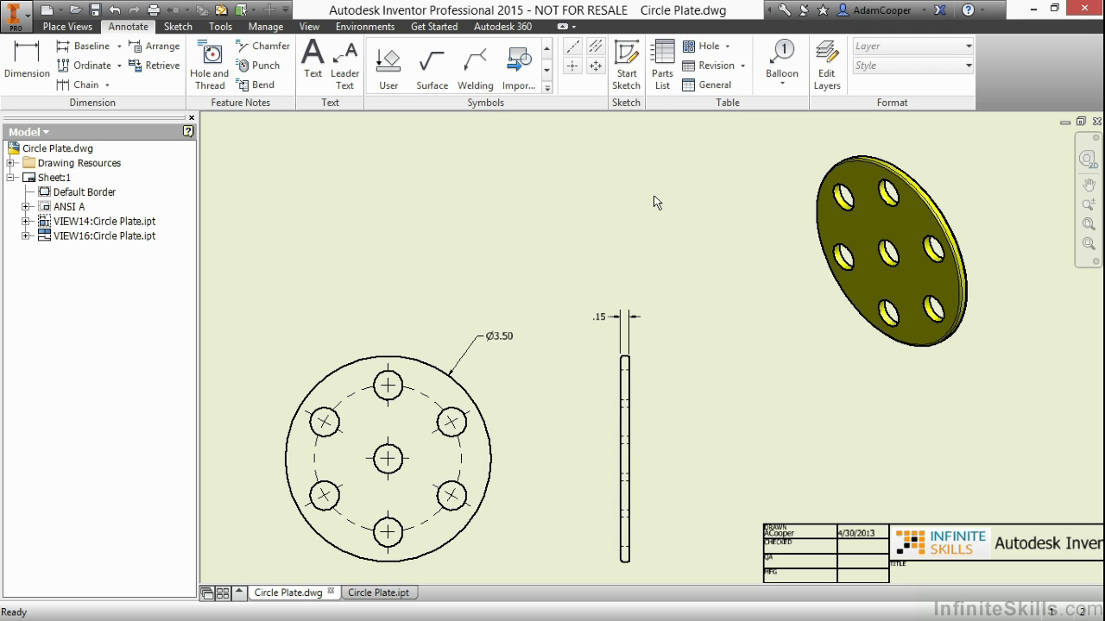
scroll(653, 199, down, 3)
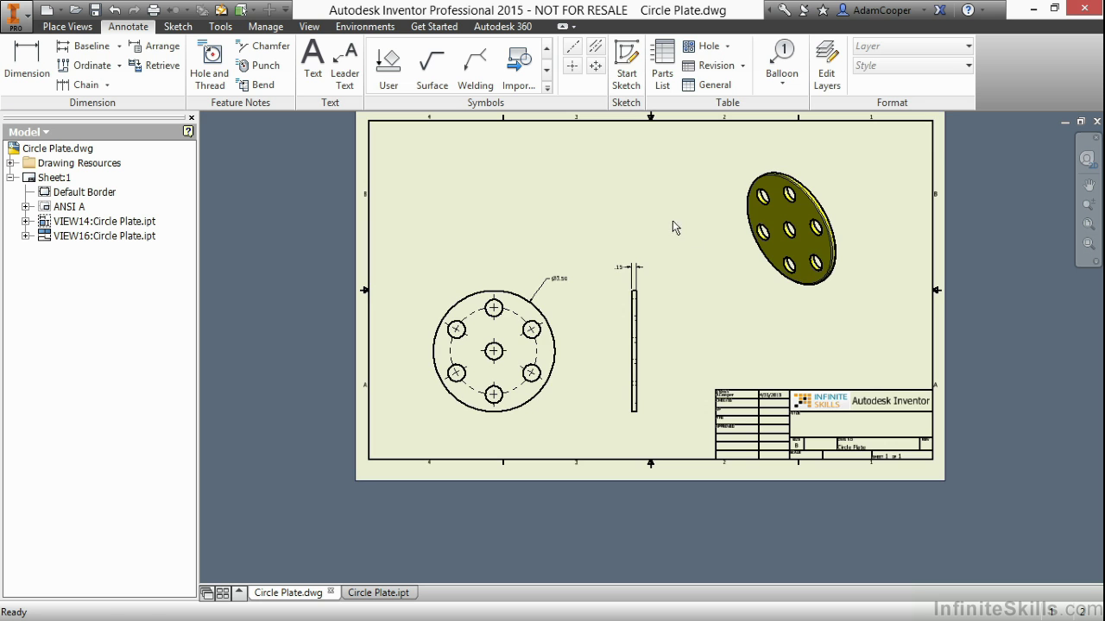
middle_drag(672, 221, 645, 278)
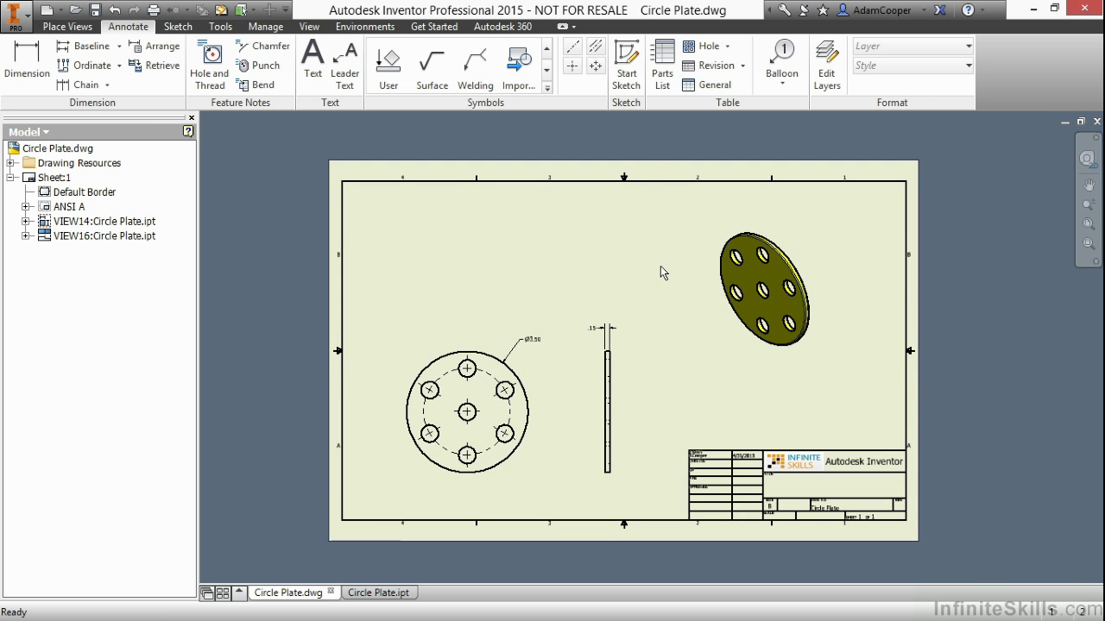
scroll(660, 266, up, 1)
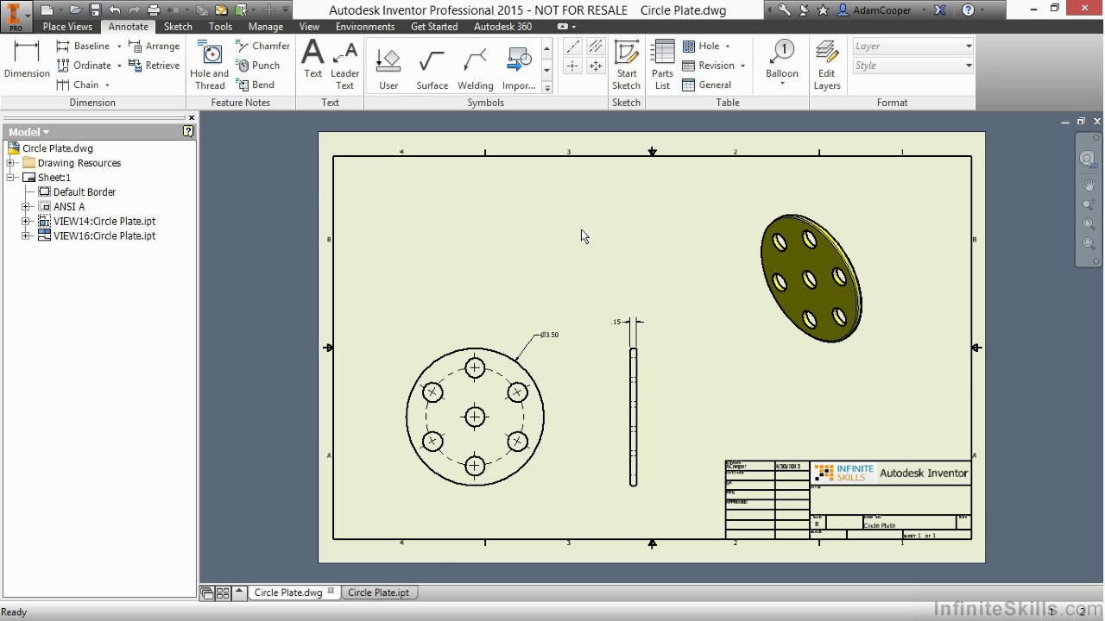
Step: In Circle Plate.ipt, show Extrusion1's dimensions, set its thickness to .375 in and update the part
click(399, 594)
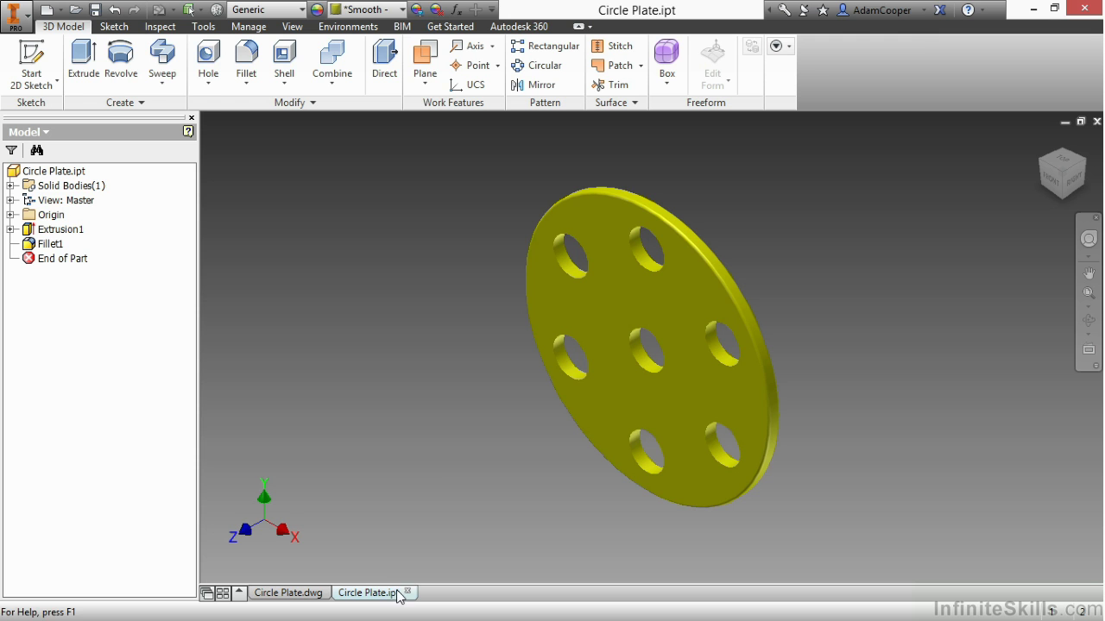
right_click(70, 229)
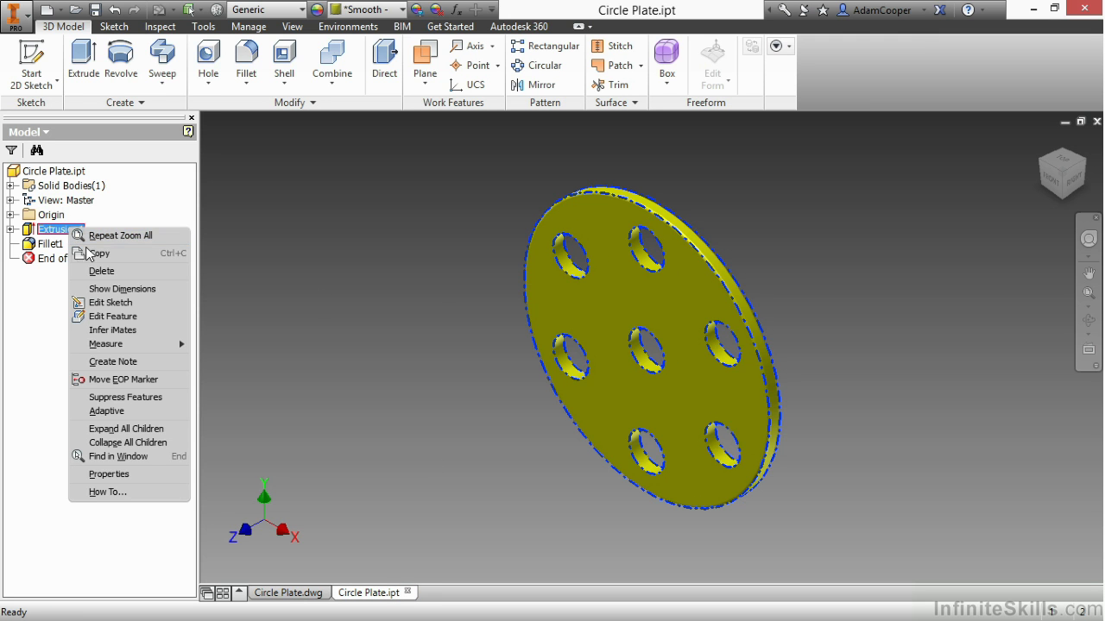
click(107, 290)
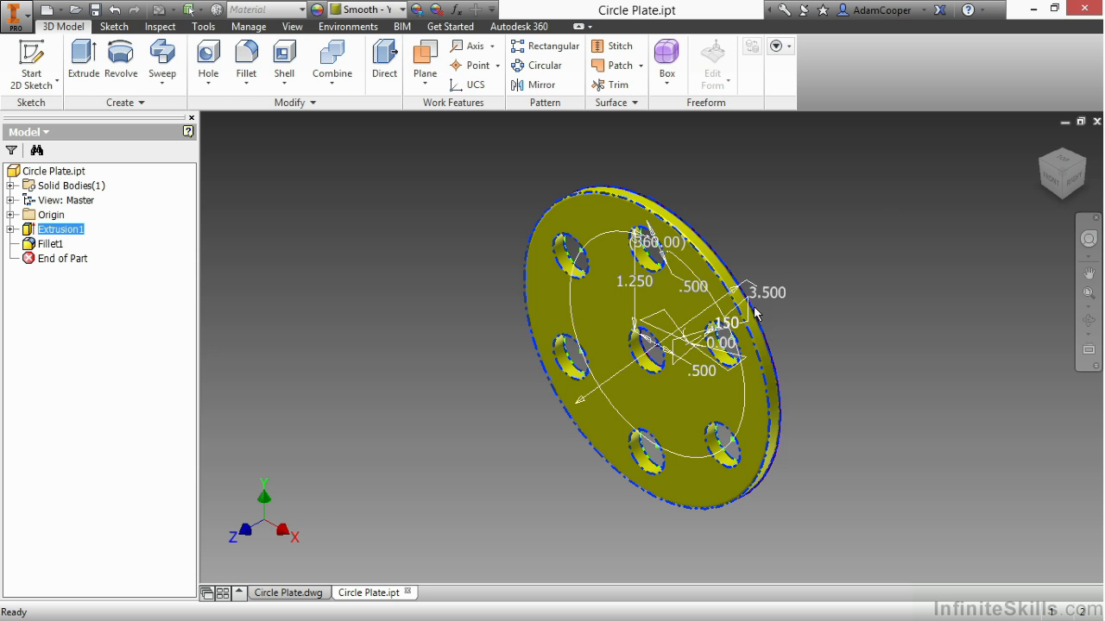
scroll(756, 316, down, 5)
double_click(709, 320)
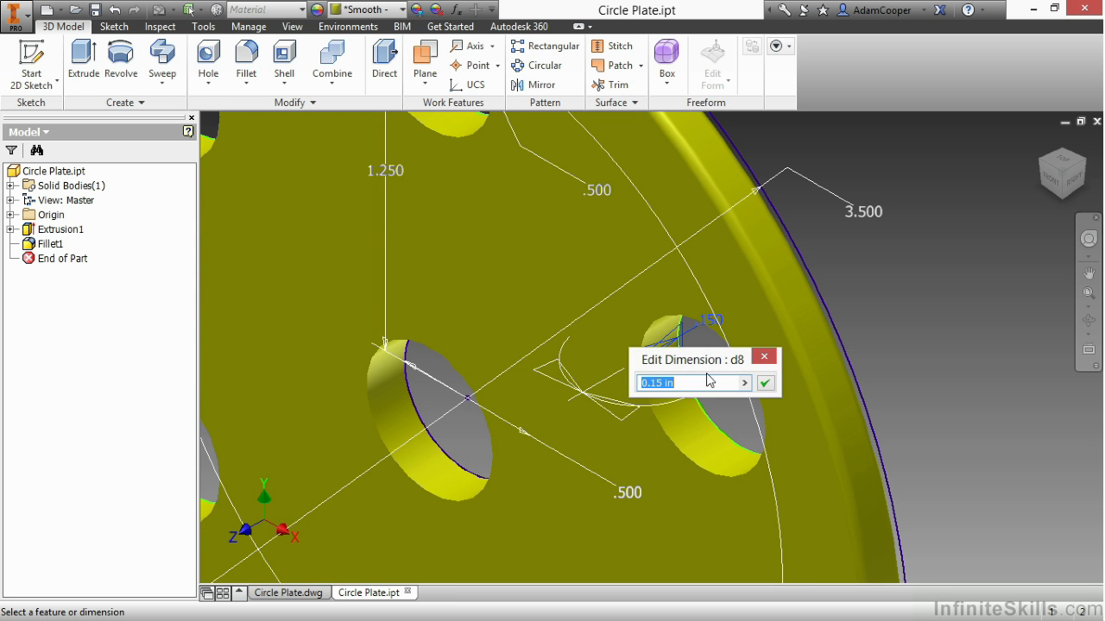
text(.375 in)
key(Return)
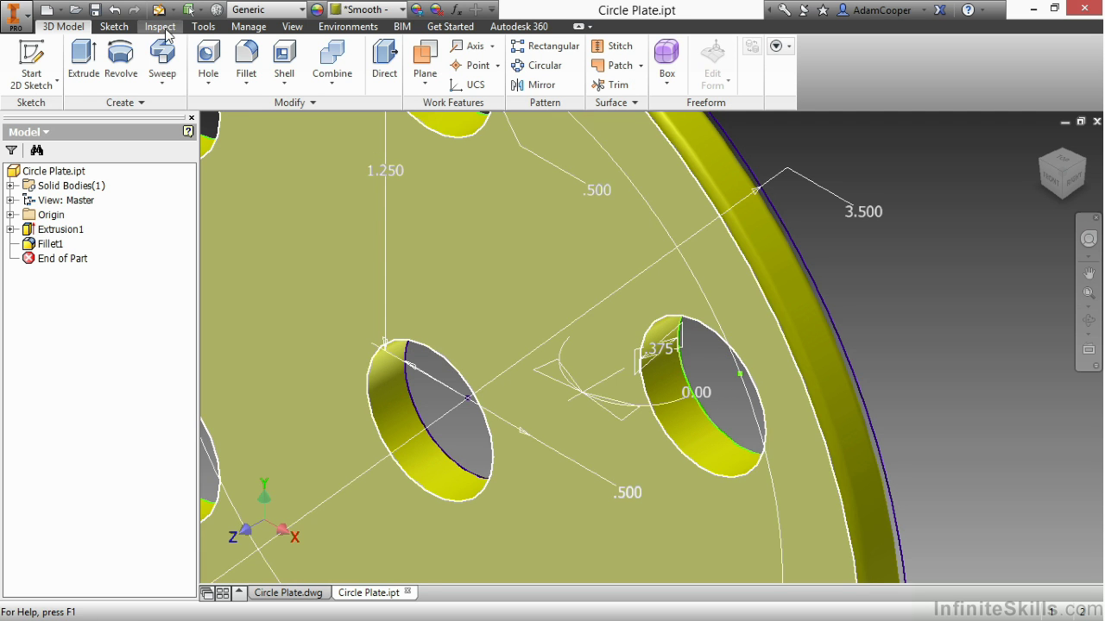
click(159, 9)
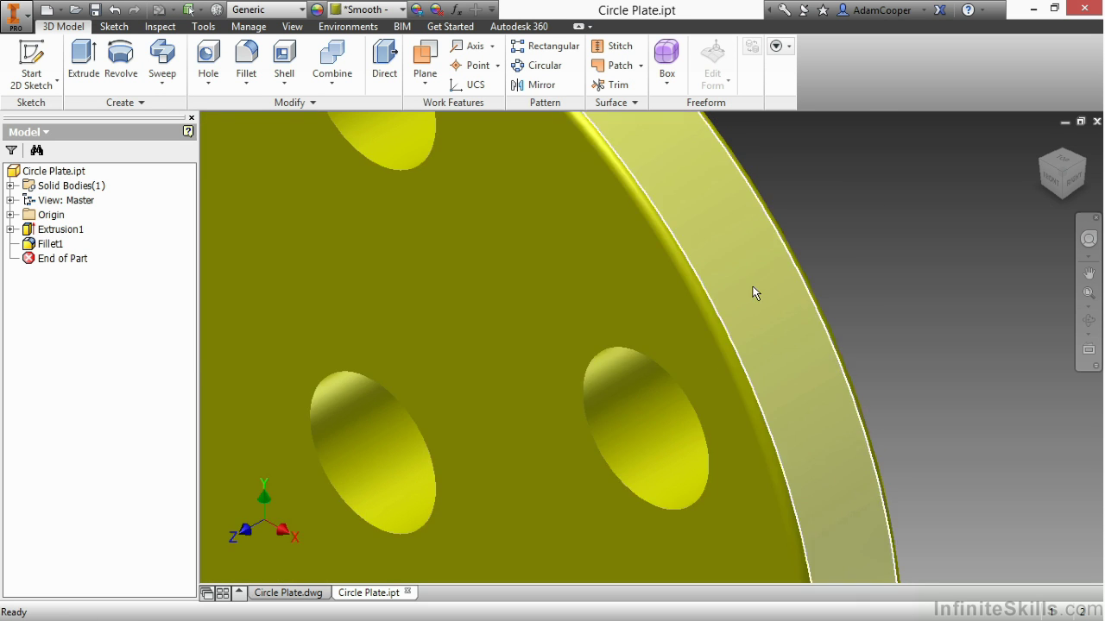
Step: Set the radius of Fillet1 on the plate's outer edges to .125 in
scroll(754, 294, up, 5)
double_click(49, 244)
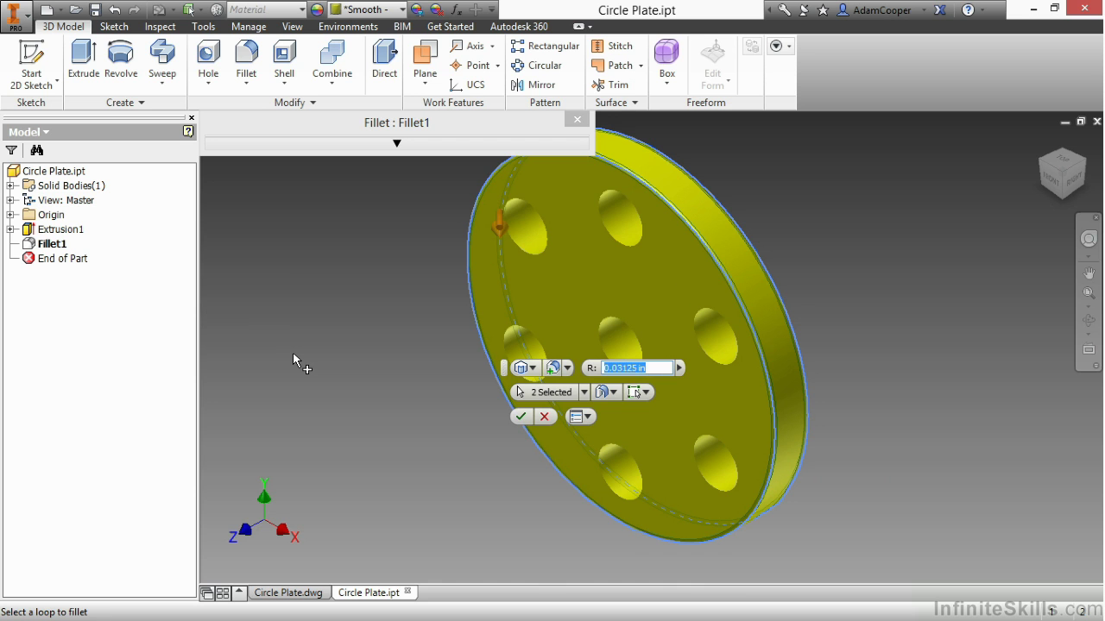
text(.125)
key(Return)
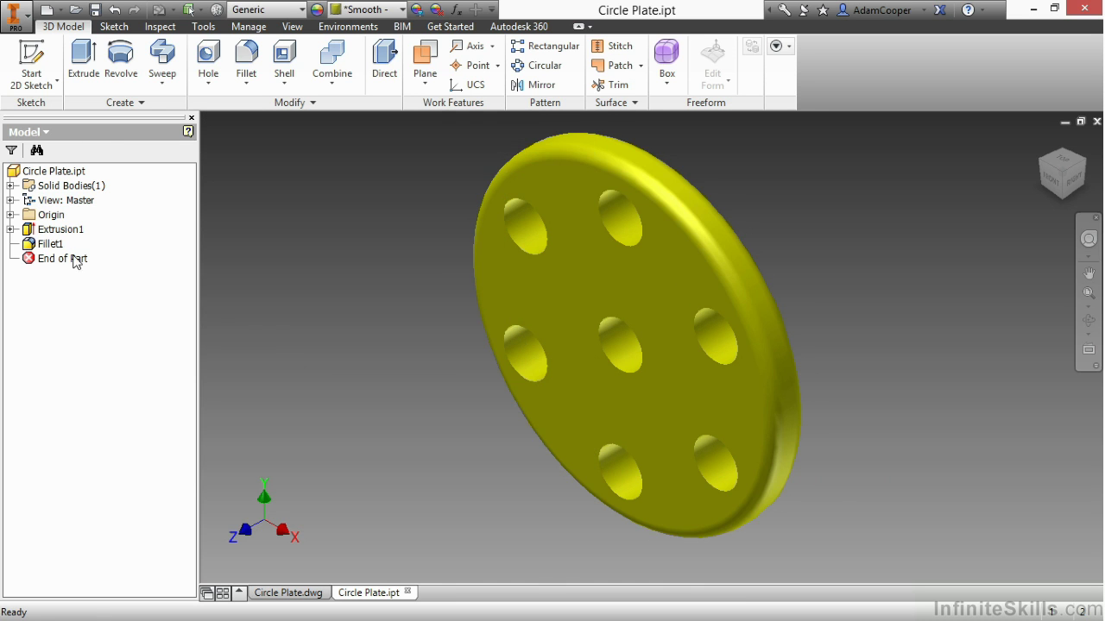
Step: Show the dimensions of Extrusion1 on the model, with the plate seen from the front
click(10, 229)
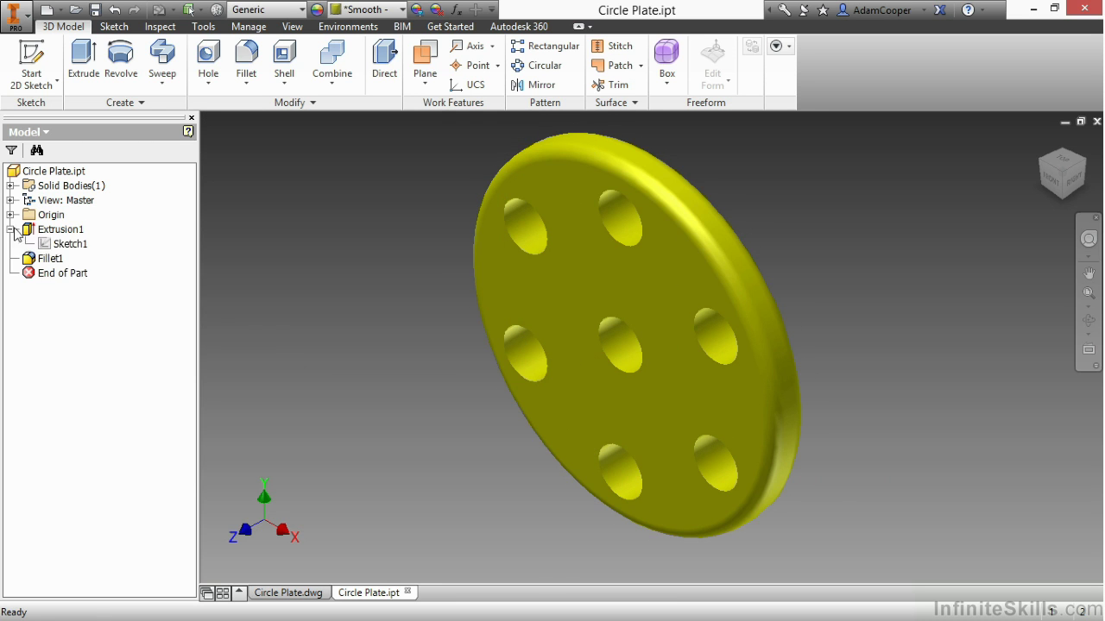
click(61, 245)
right_click(64, 246)
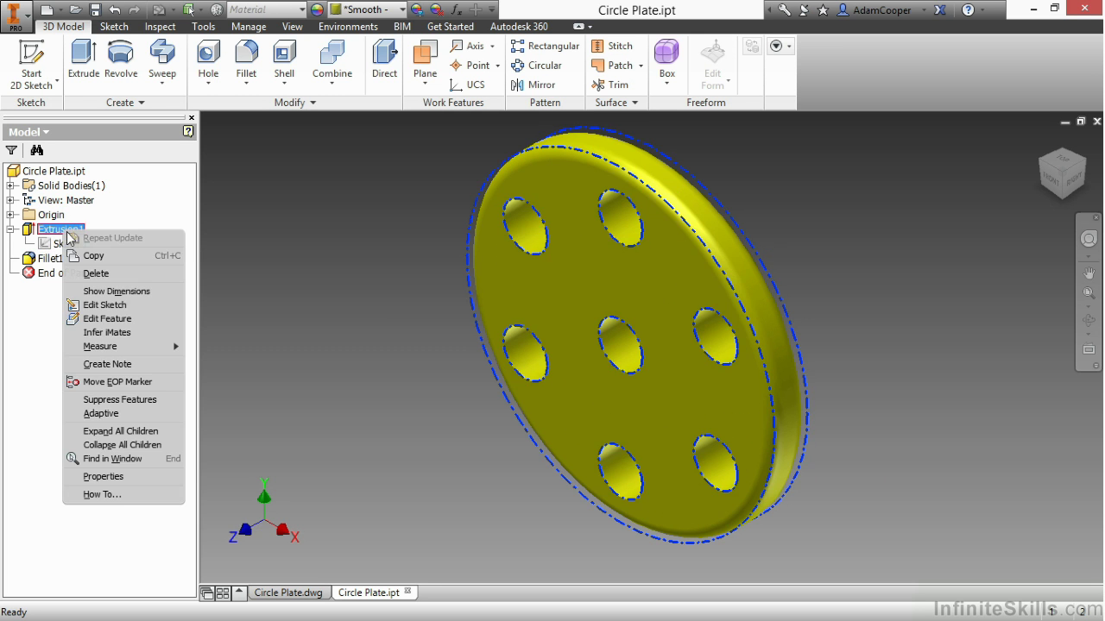
click(112, 294)
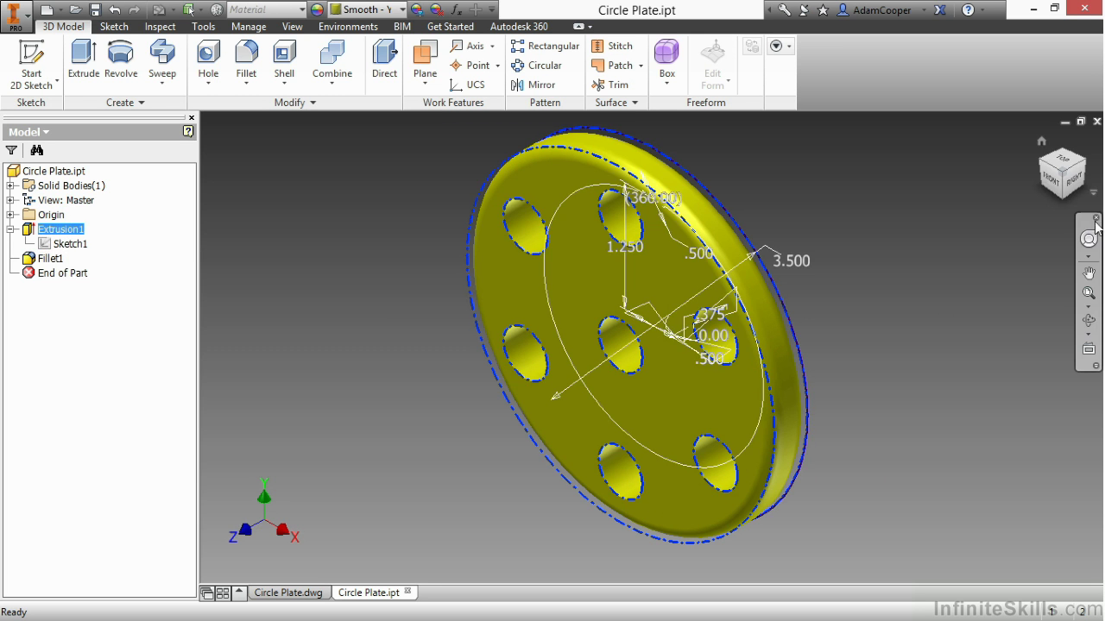
click(1053, 182)
scroll(681, 352, down, 3)
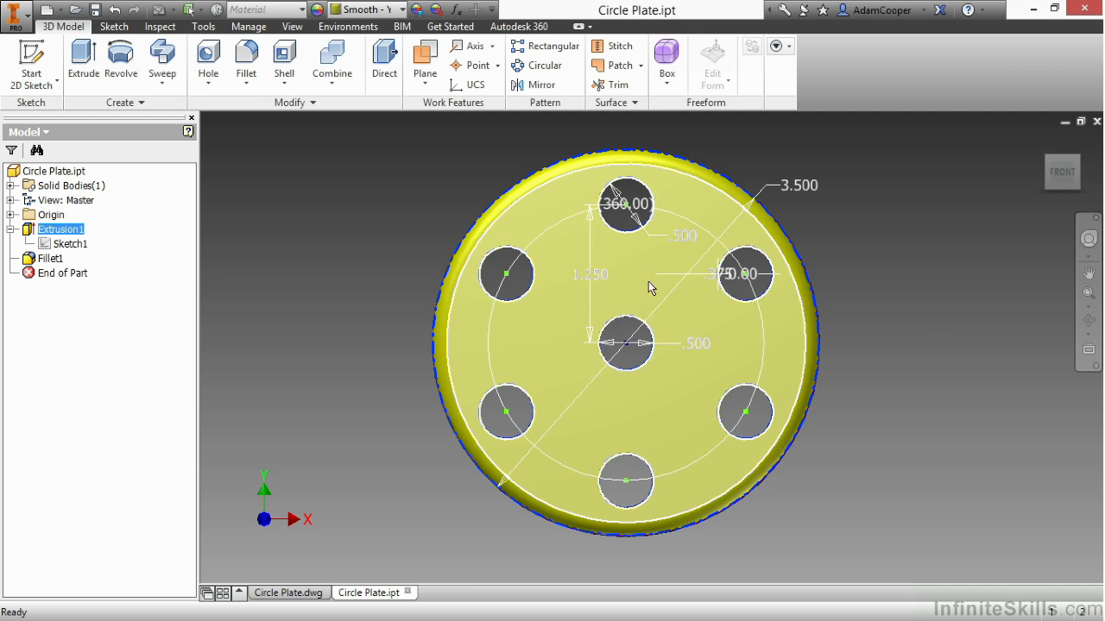
Step: Set the centre hole's diameter to .375 in and update the part
click(703, 353)
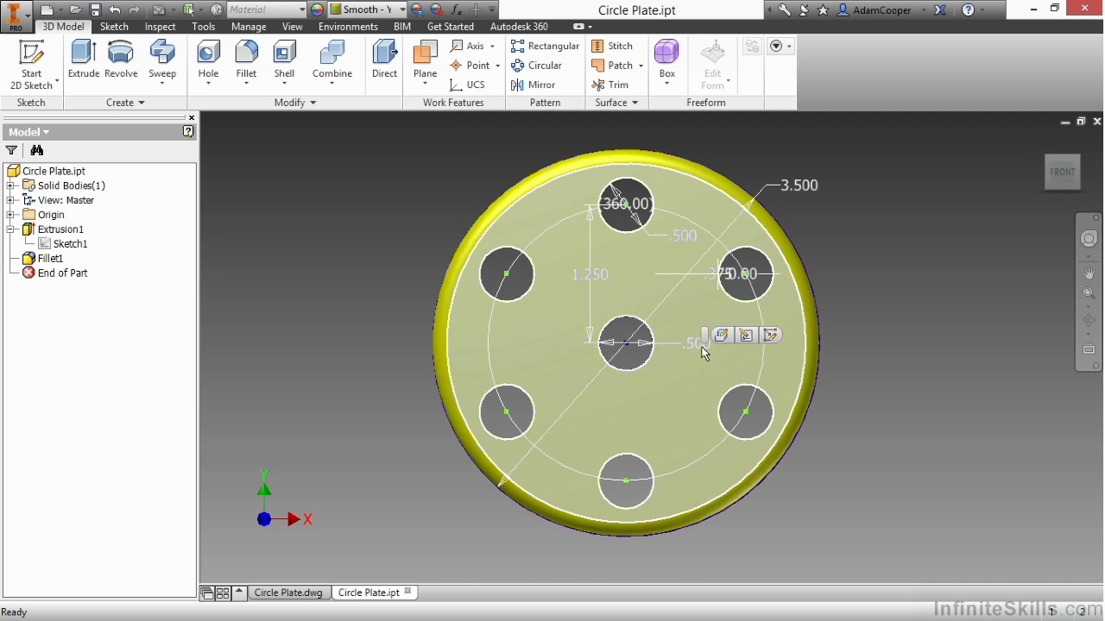
click(645, 344)
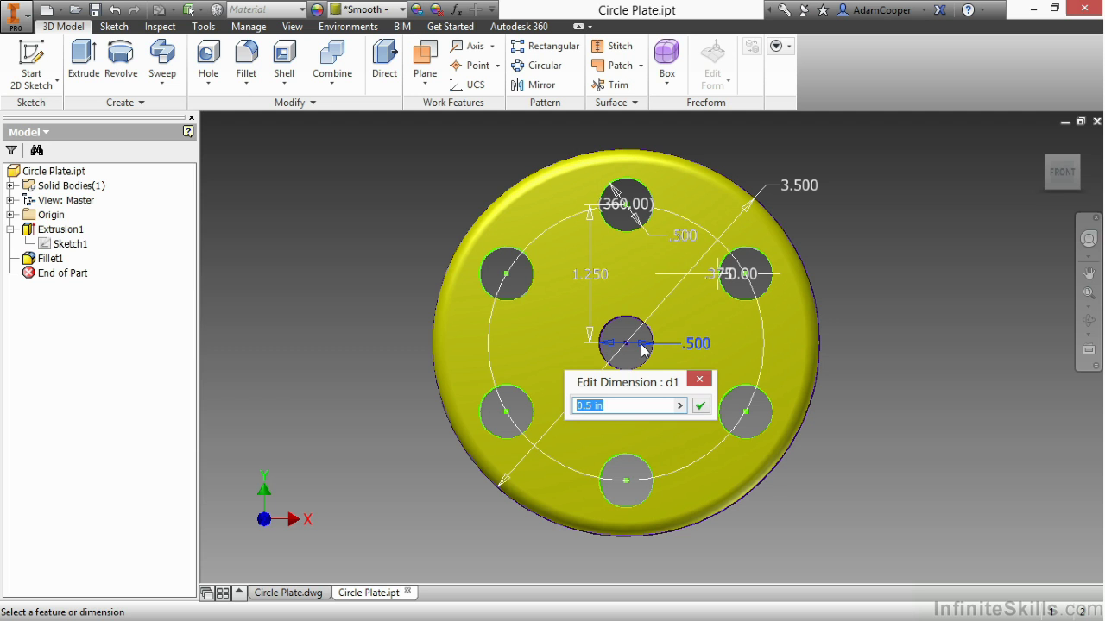
text(.375)
key(Return)
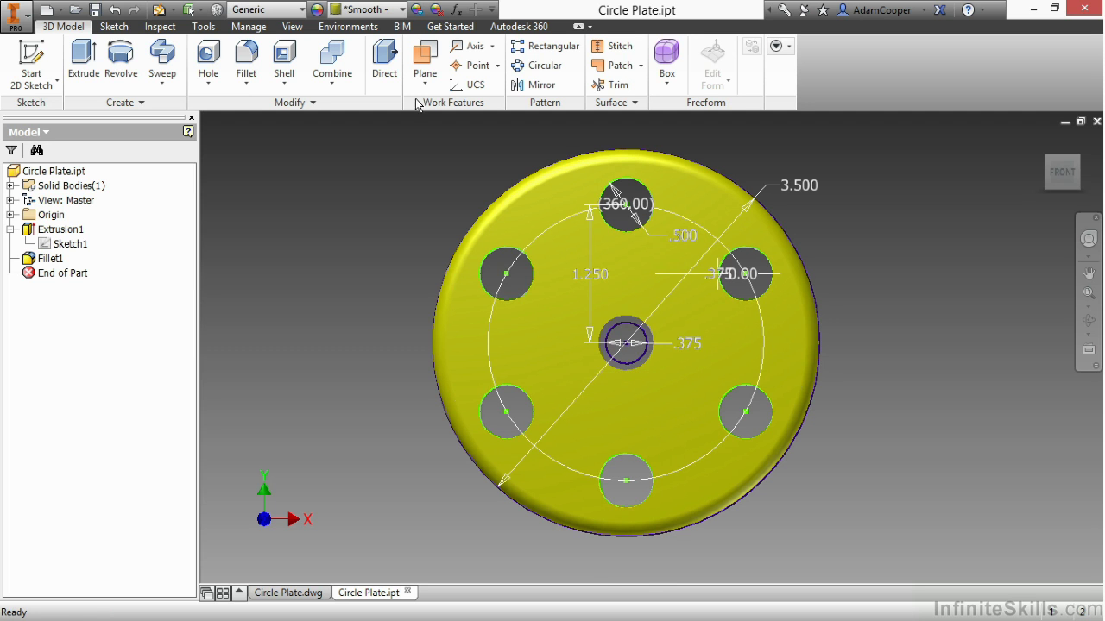
click(159, 10)
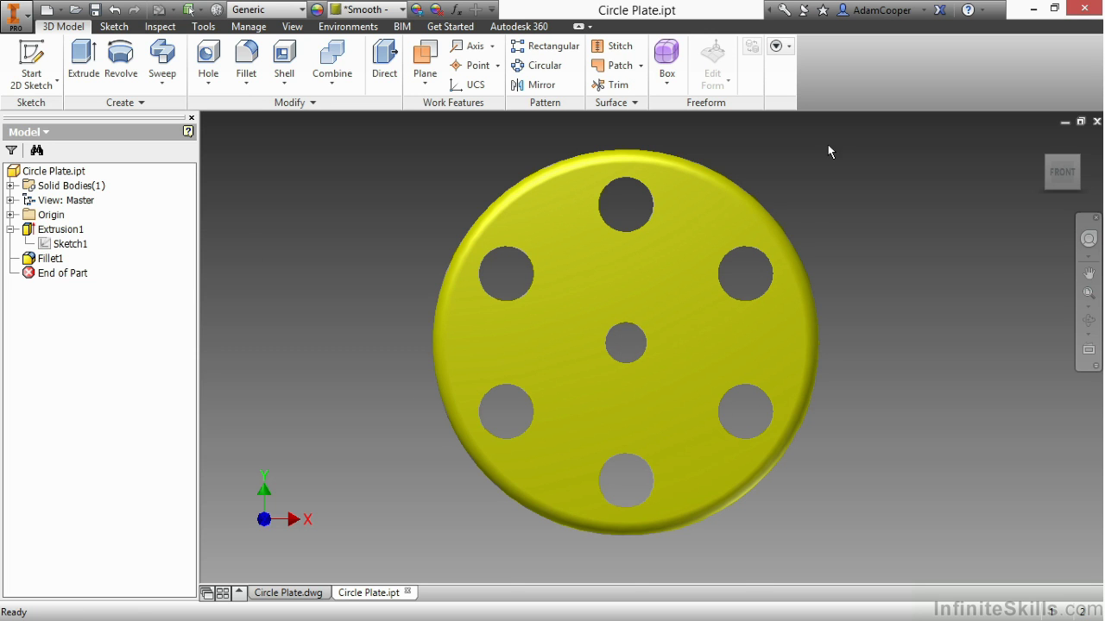
click(1042, 140)
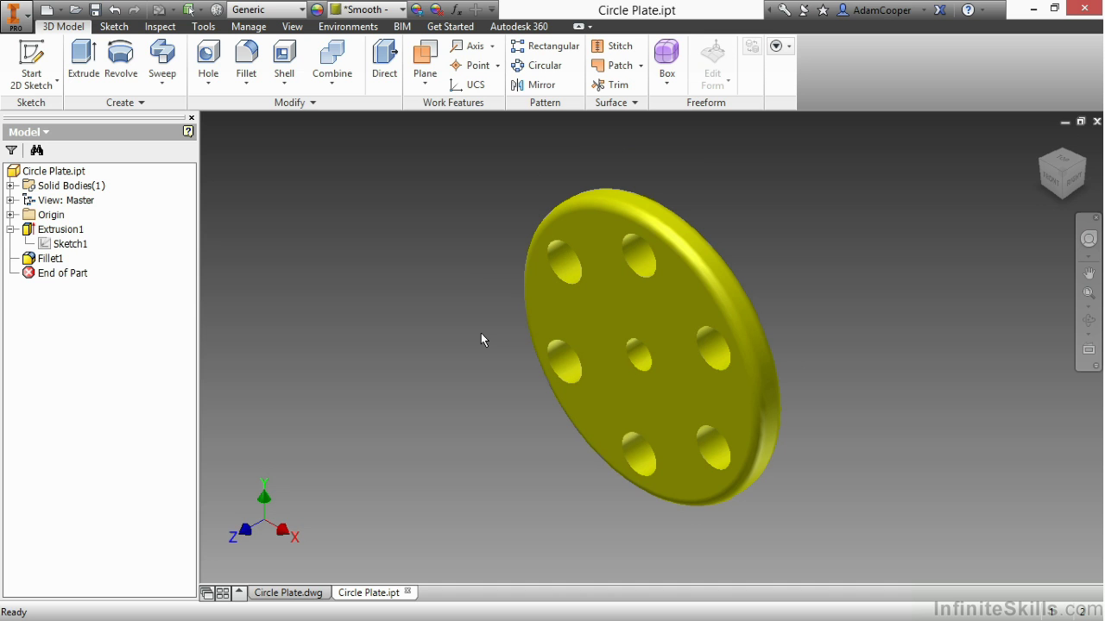
Step: In Circle Plate.dwg, examine the centre hole in the front view, the side view's thickness dimension and the whole sheet
click(285, 596)
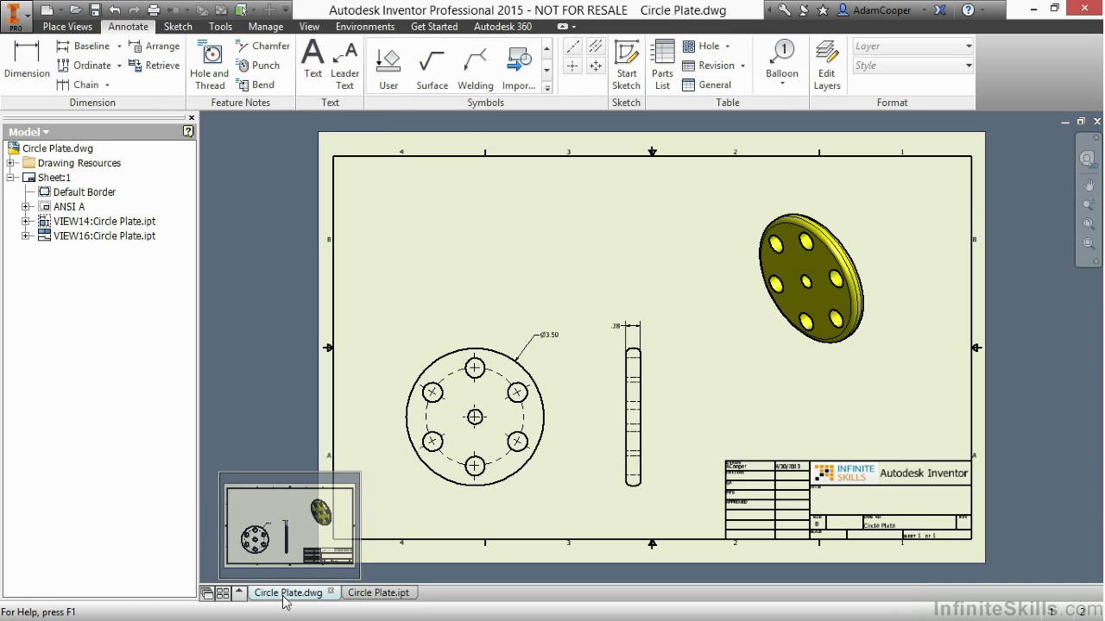
scroll(492, 439, up, 5)
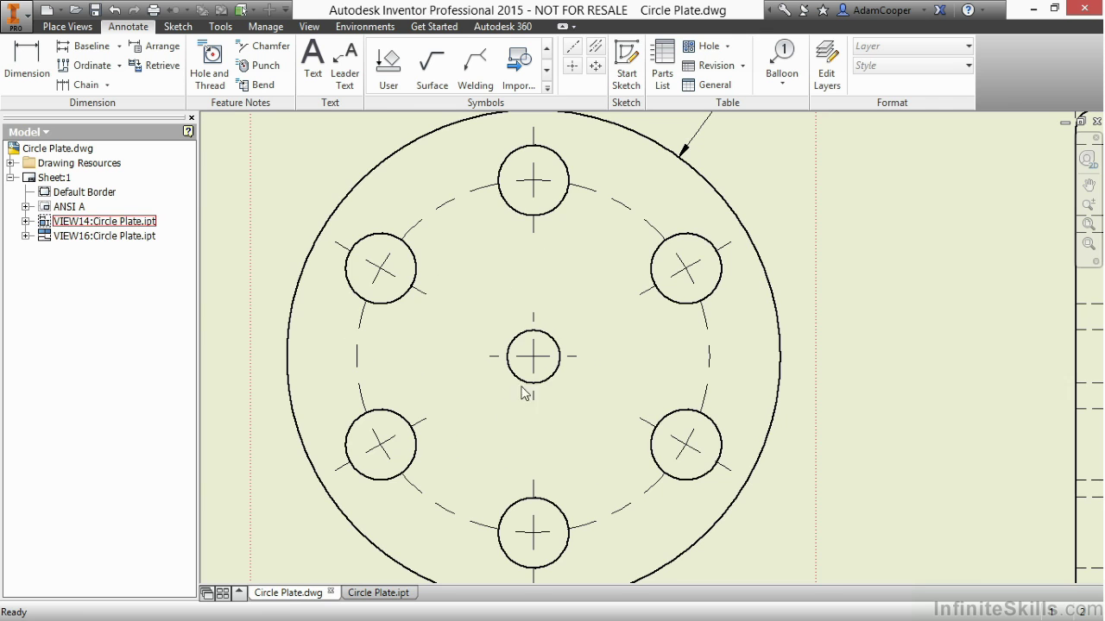
scroll(522, 346, down, 3)
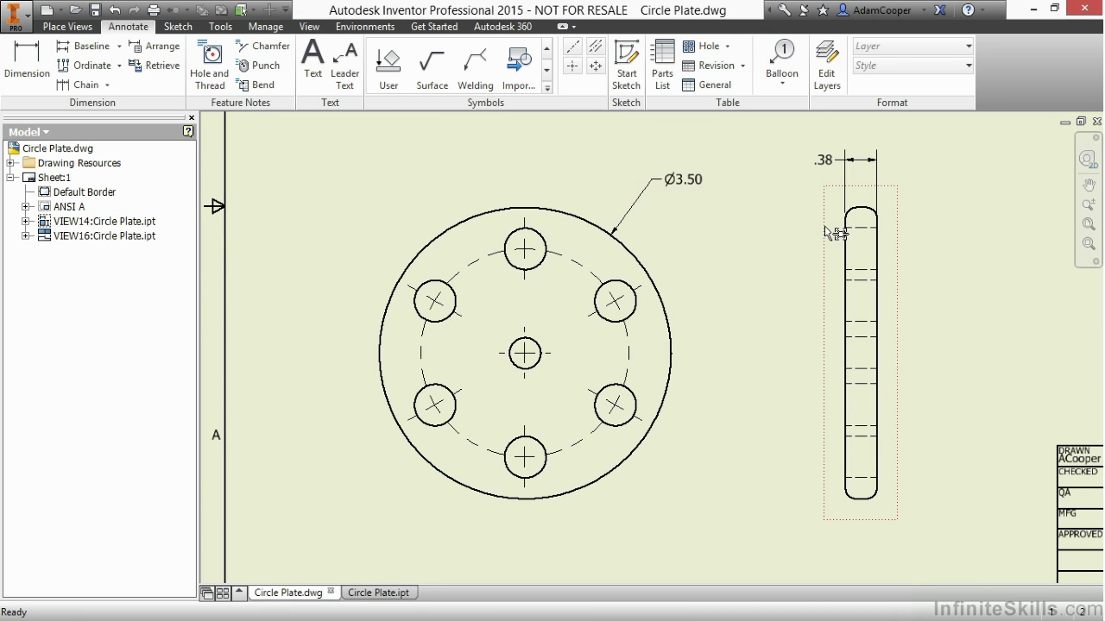
click(829, 169)
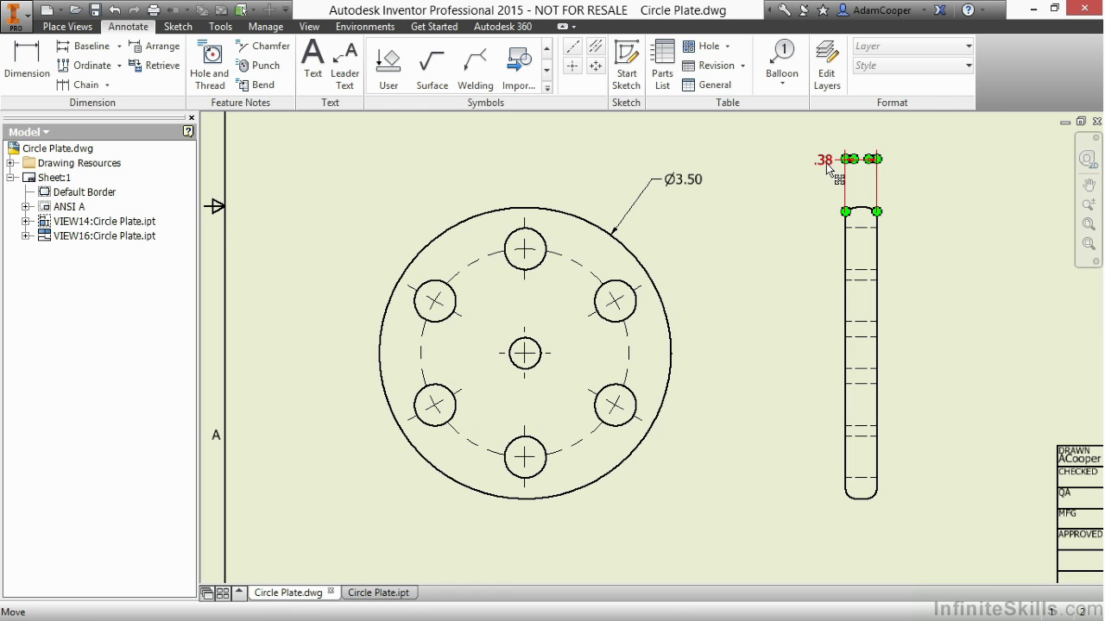
click(793, 198)
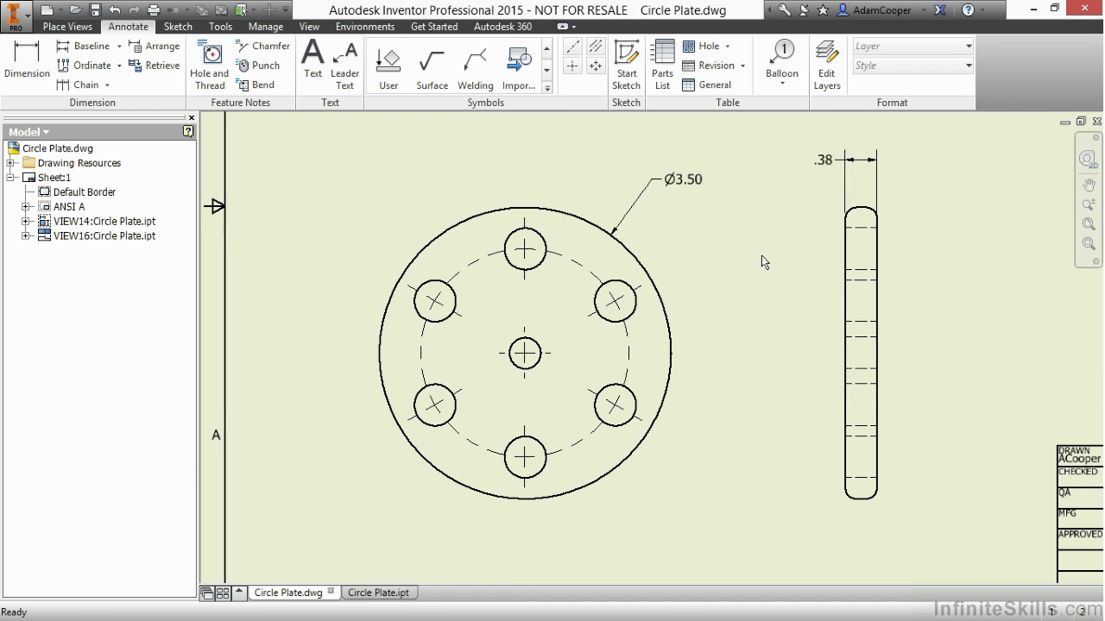
scroll(759, 256, down, 3)
scroll(779, 155, up, 2)
mouse_move(779, 155)
middle_down()
mouse_move(614, 216)
mouse_move(561, 251)
middle_up()
key(Home)
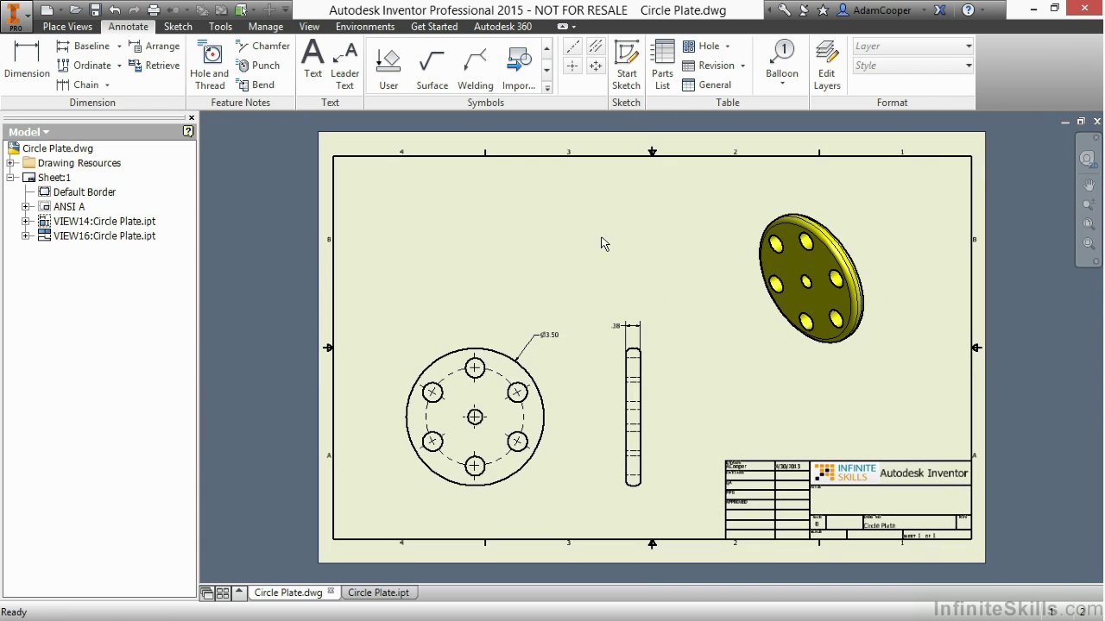